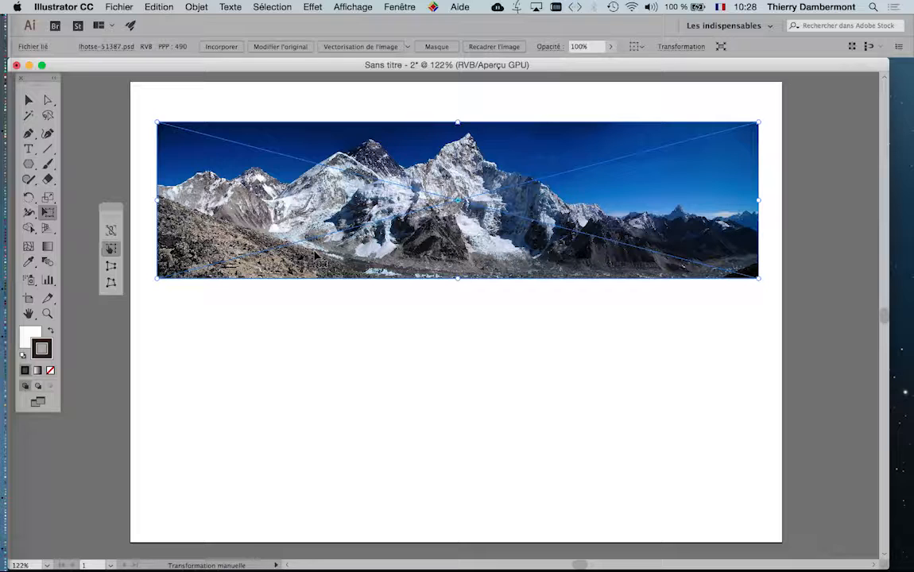
- Display the document's linked files, enlarge the list to check the lhotse-51387.psd entry, and close it
click(415, 7)
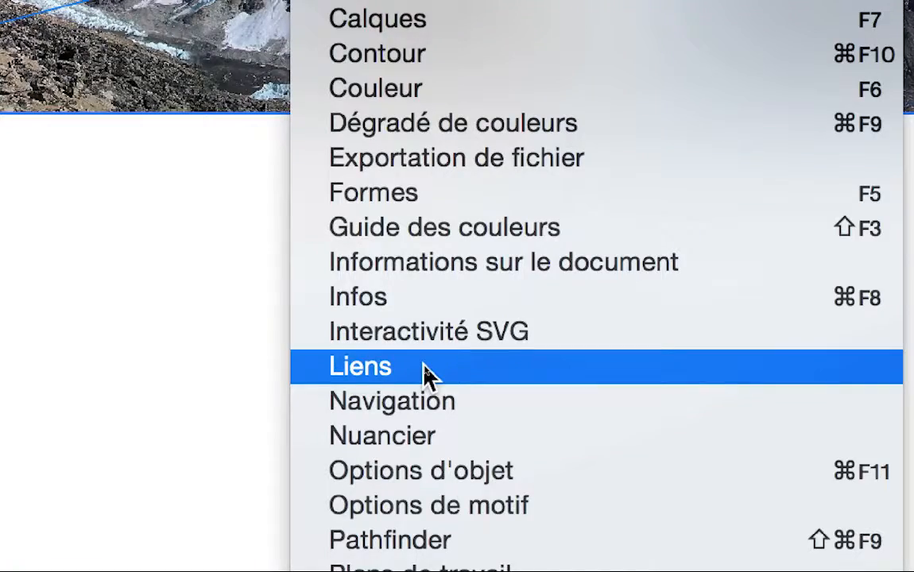
click(425, 373)
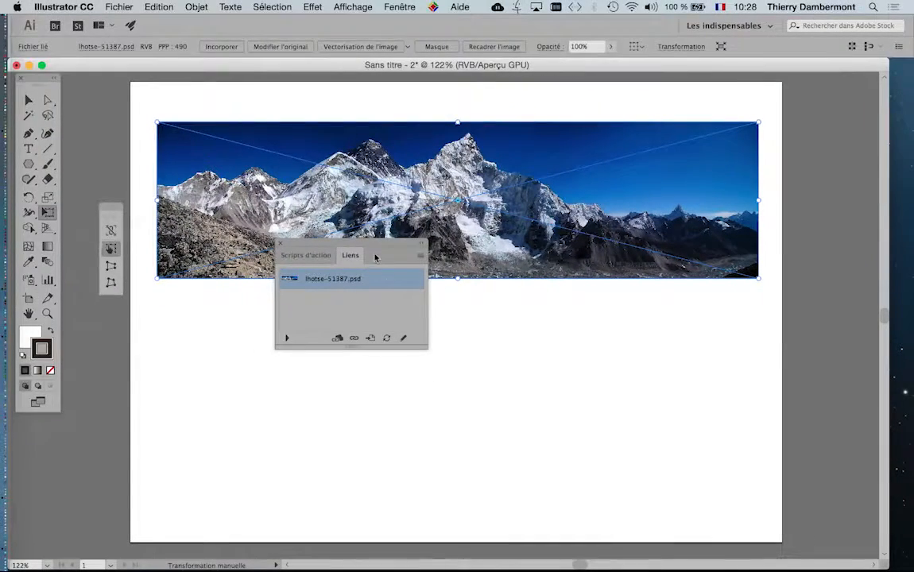
drag(376, 247, 652, 312)
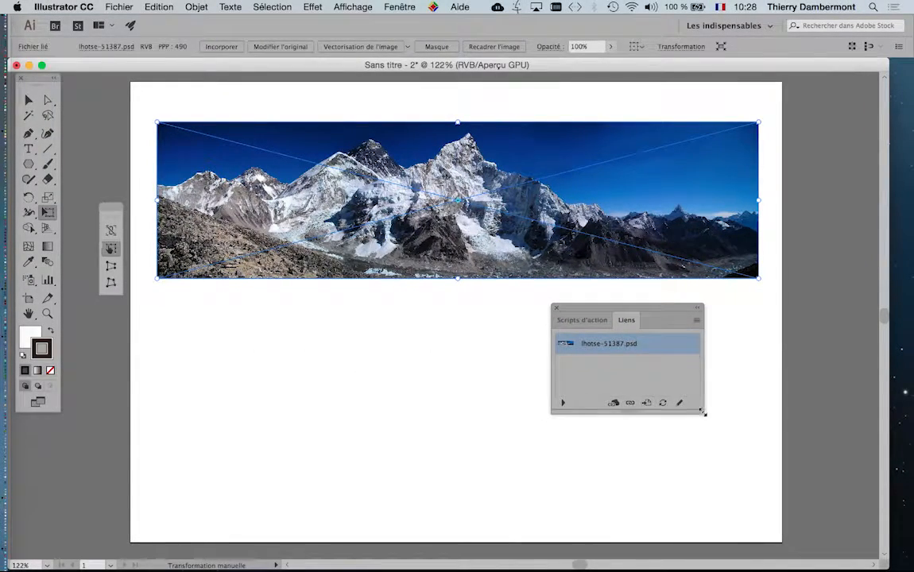
drag(703, 411, 780, 411)
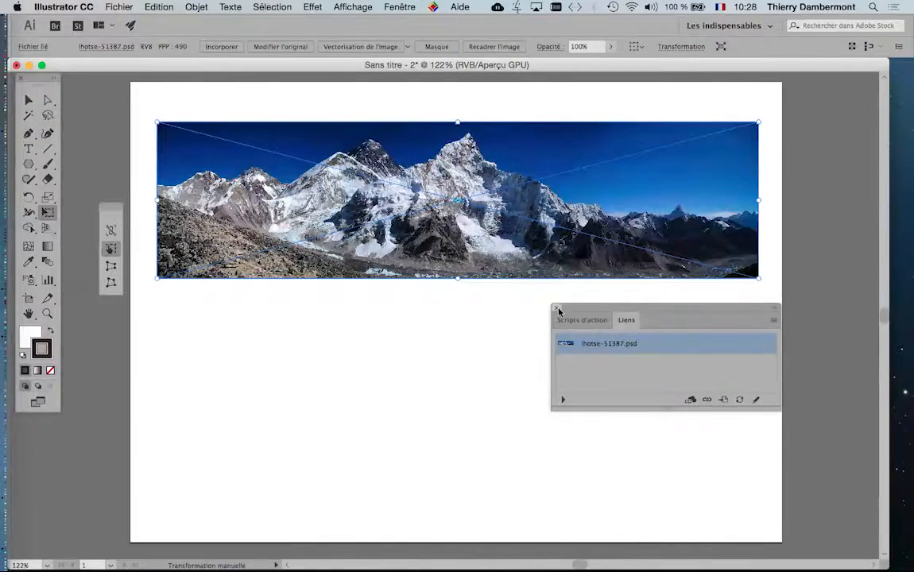
click(559, 310)
- Move the floating free-transform tools up beside the artboard and switch to Photoshop with the mountain panorama open
drag(103, 197, 89, 101)
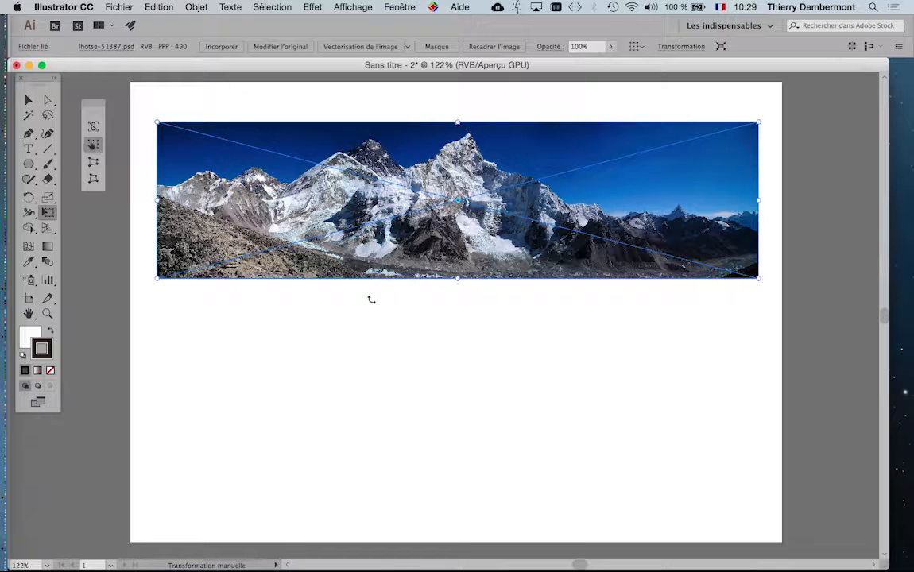
key(super+Tab)
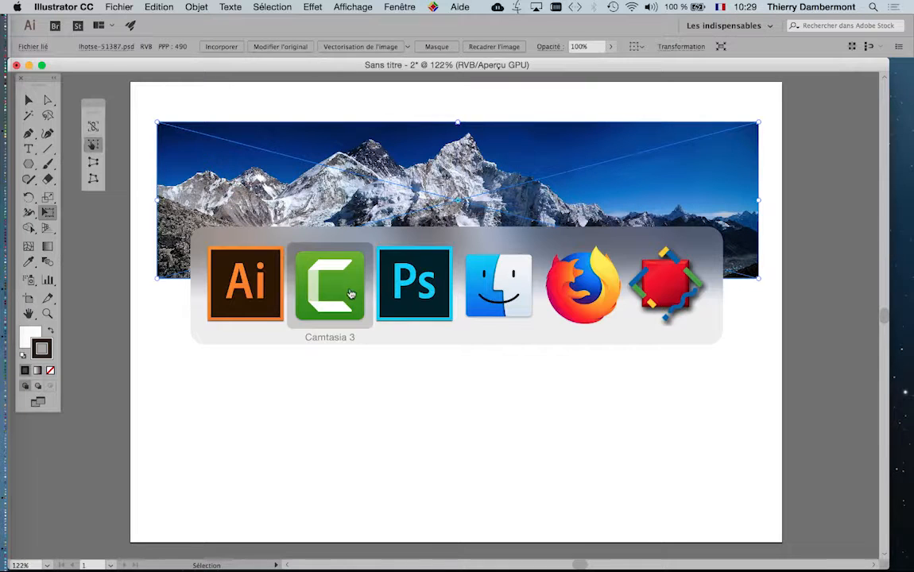
click(414, 286)
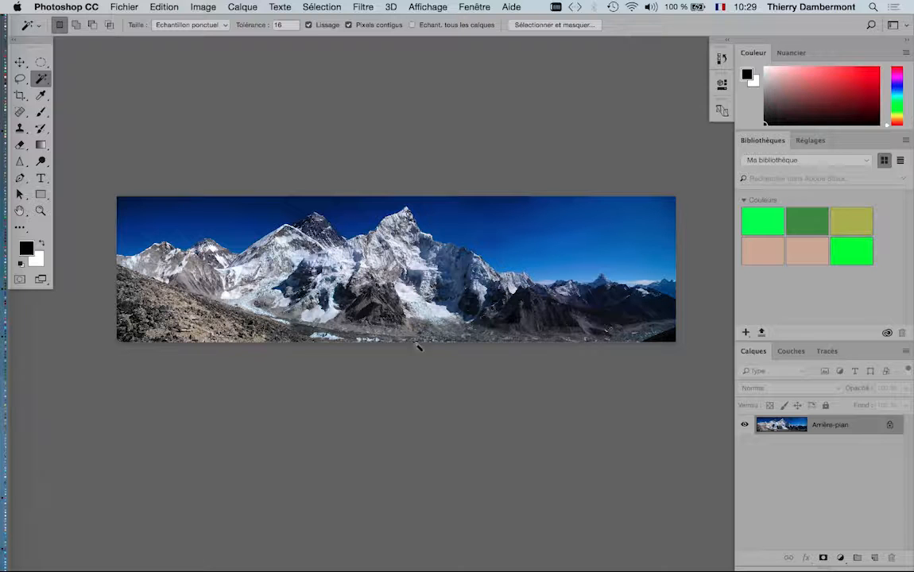
scroll(334, 293, up, 2)
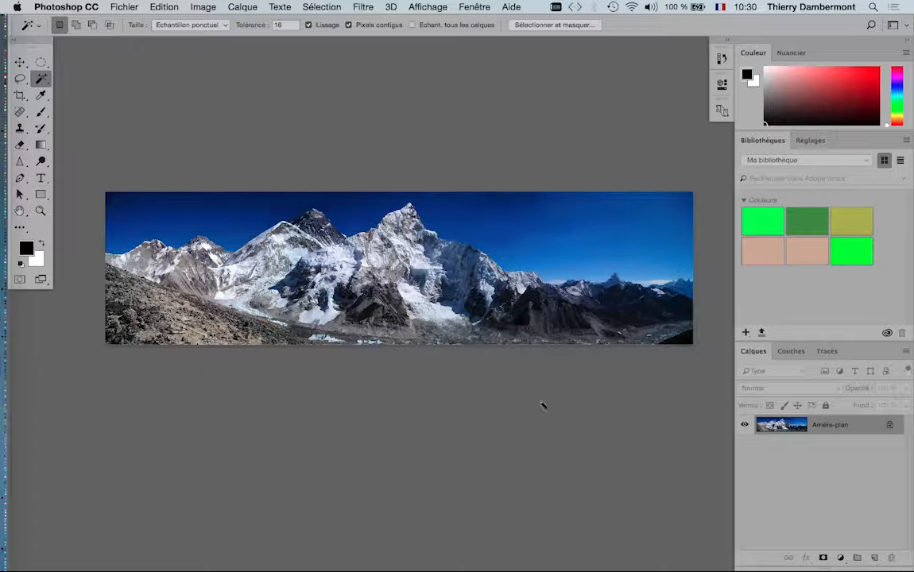
- Detach the layer list so it floats near the panorama and collapse the remaining docked groups to icons
drag(753, 350, 535, 88)
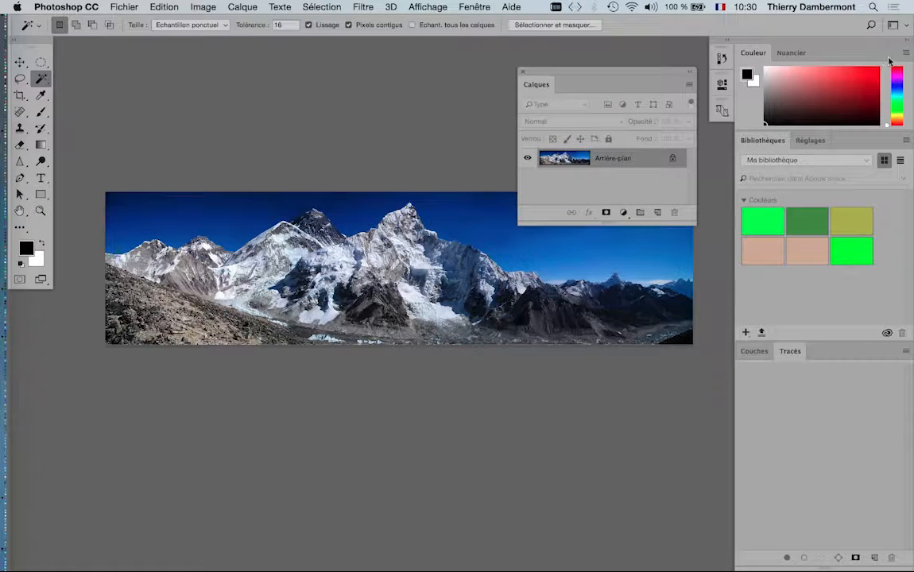
click(906, 41)
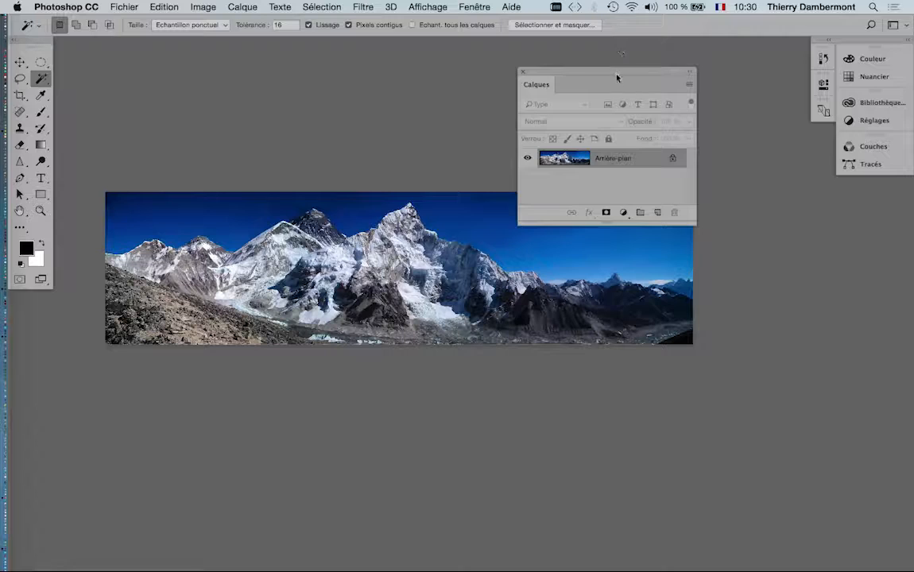
drag(617, 78, 677, 130)
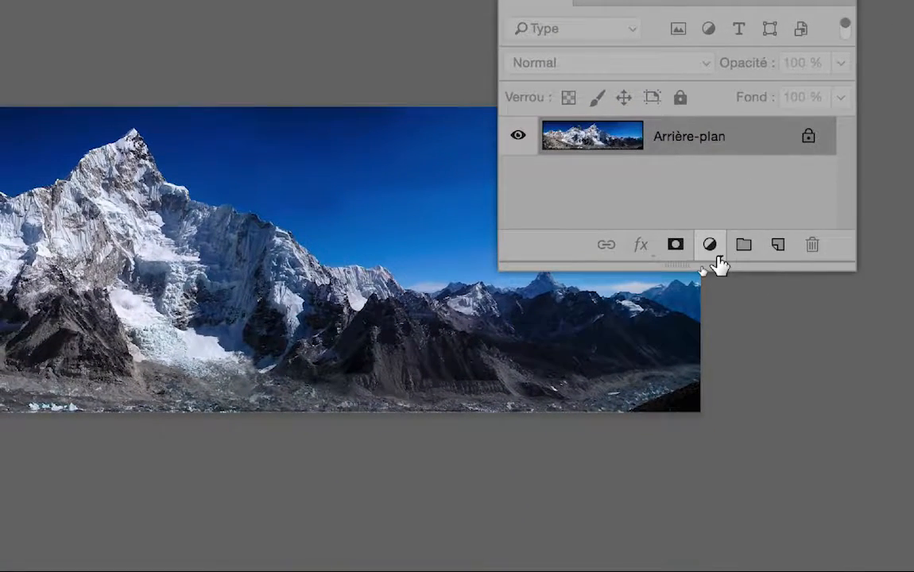
- Add a Hue/Saturation adjustment layer above the background, move its settings away from the layer list, and widen that list
click(715, 256)
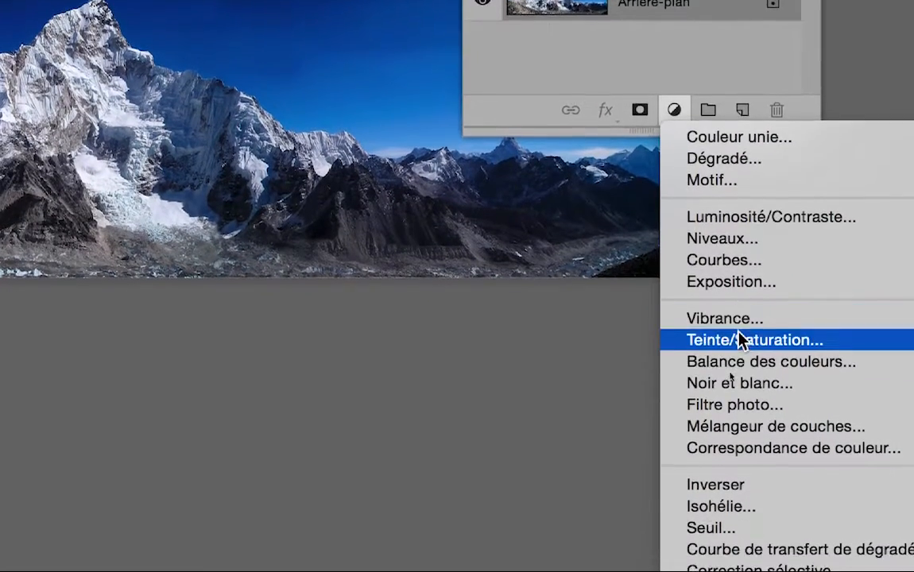
click(783, 336)
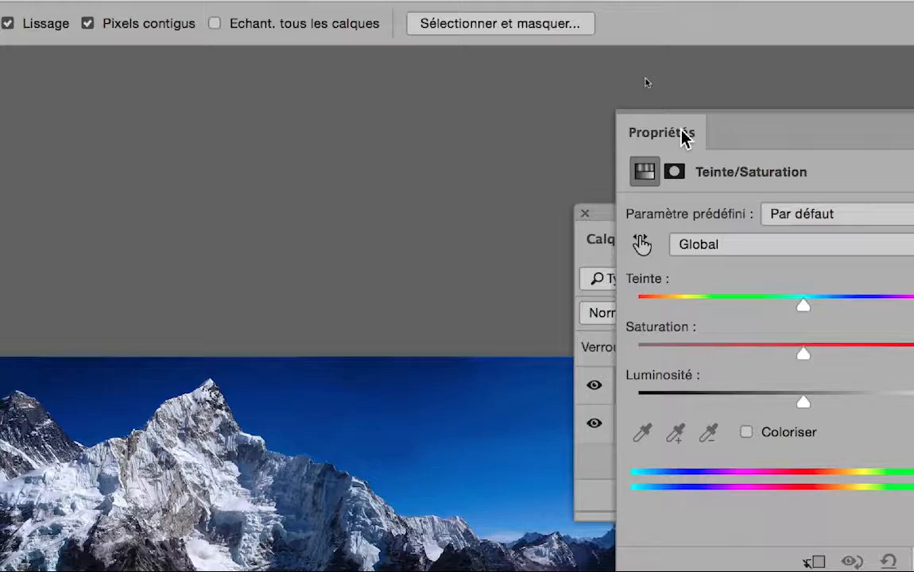
drag(685, 136, 262, 146)
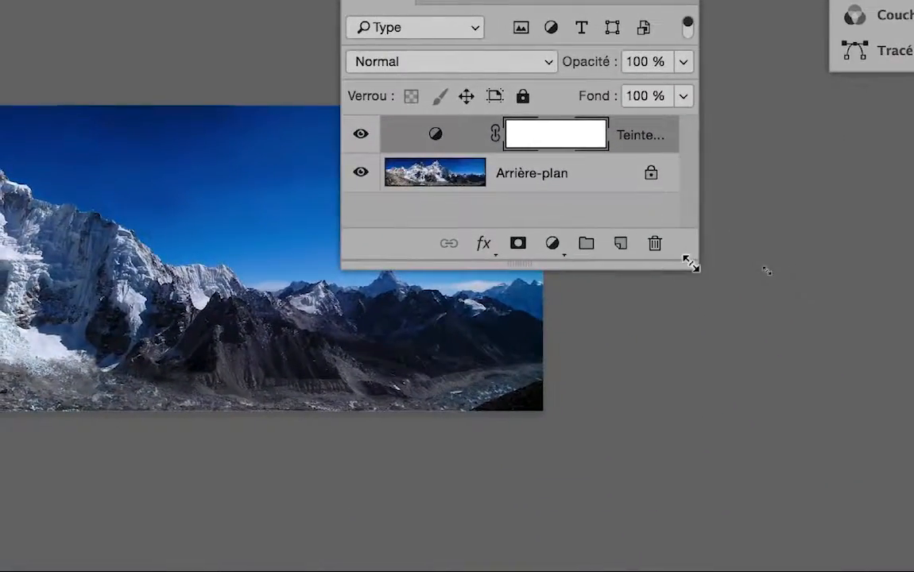
drag(690, 263, 756, 271)
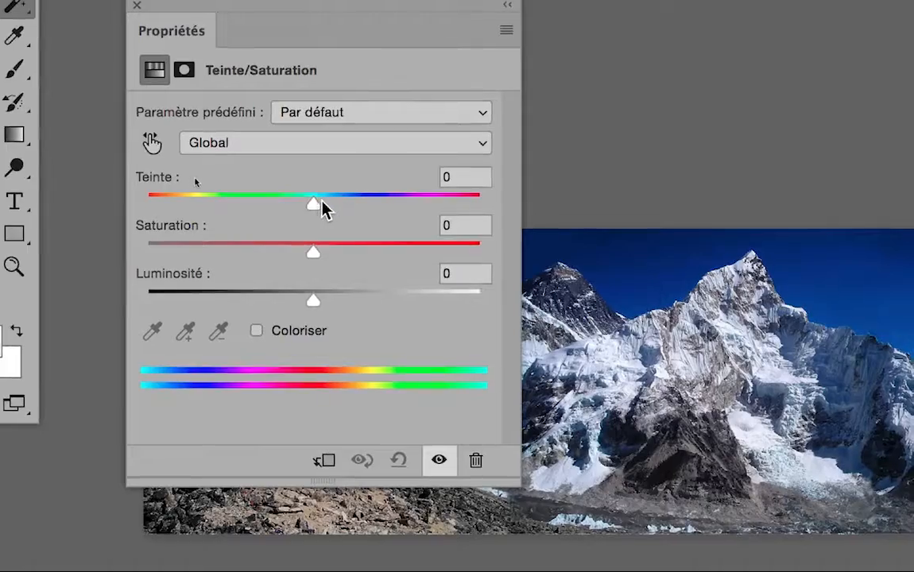
- Set the adjustment layer's global hue to -178, moving the layer list and the image clear of the settings
drag(321, 206, 293, 205)
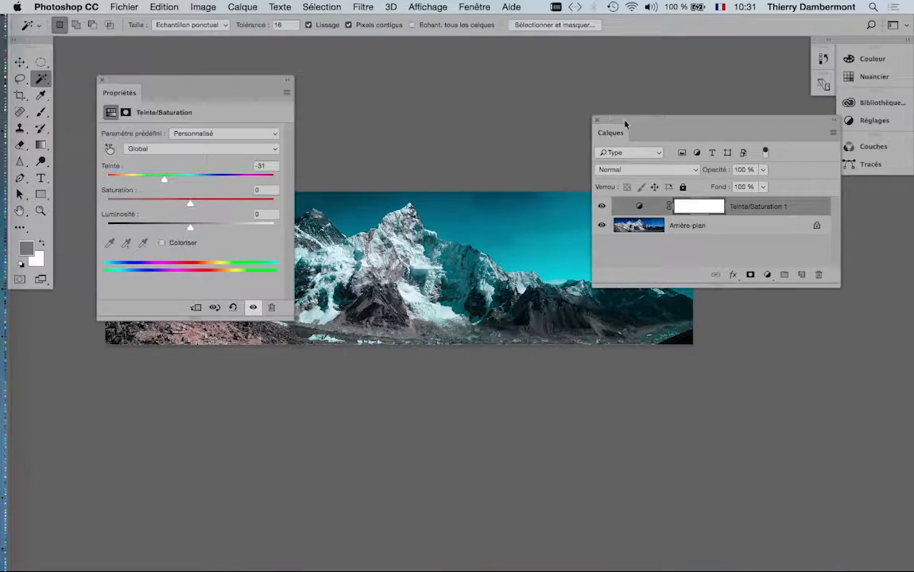
drag(625, 124, 768, 162)
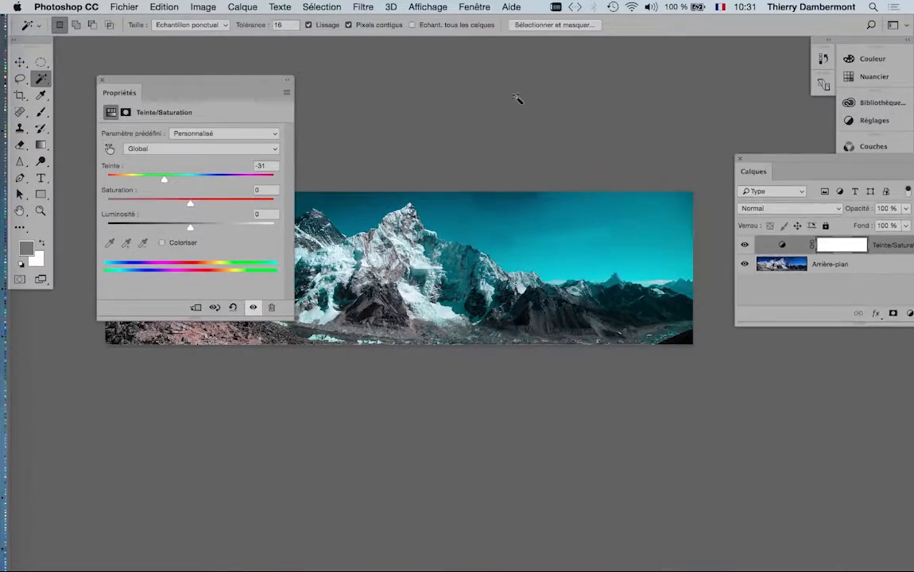
drag(414, 163, 455, 274)
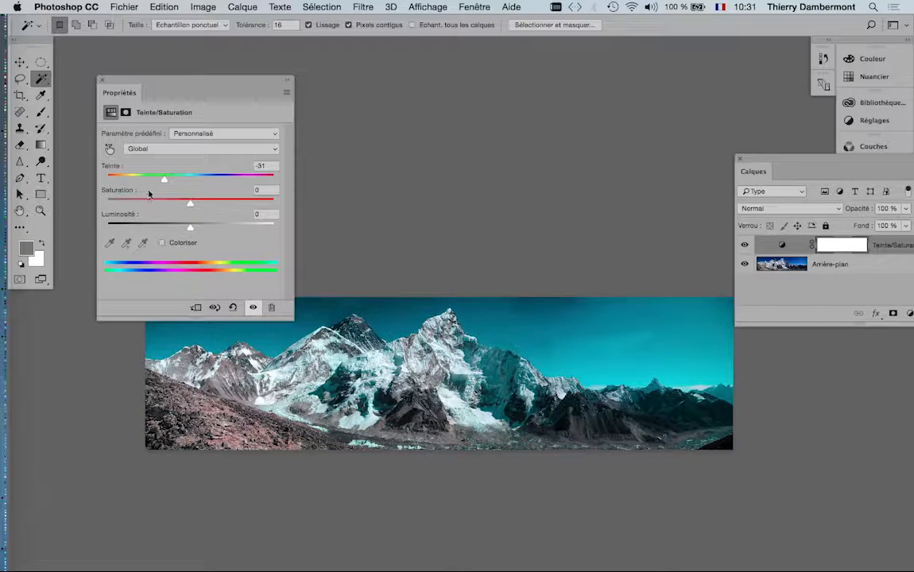
drag(164, 179, 108, 182)
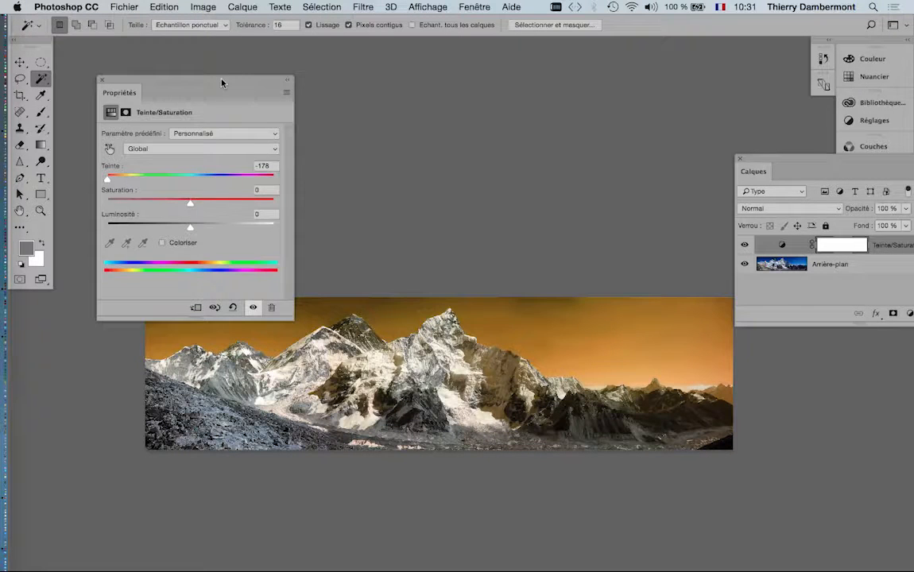
- Place the Hue/Saturation settings and the layer list above the panorama, and widen the layer list to show full layer names
drag(222, 83, 207, 54)
drag(728, 151, 502, 89)
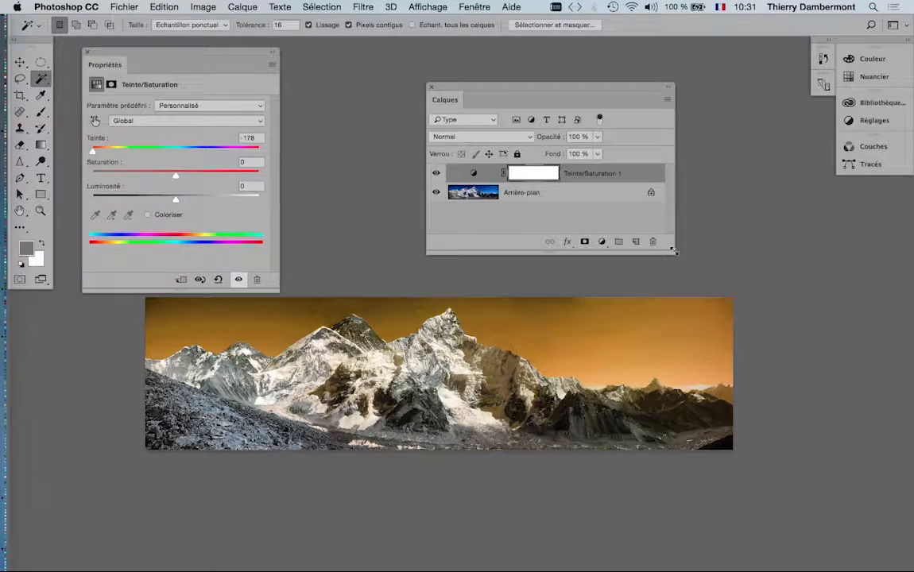
drag(674, 226, 789, 238)
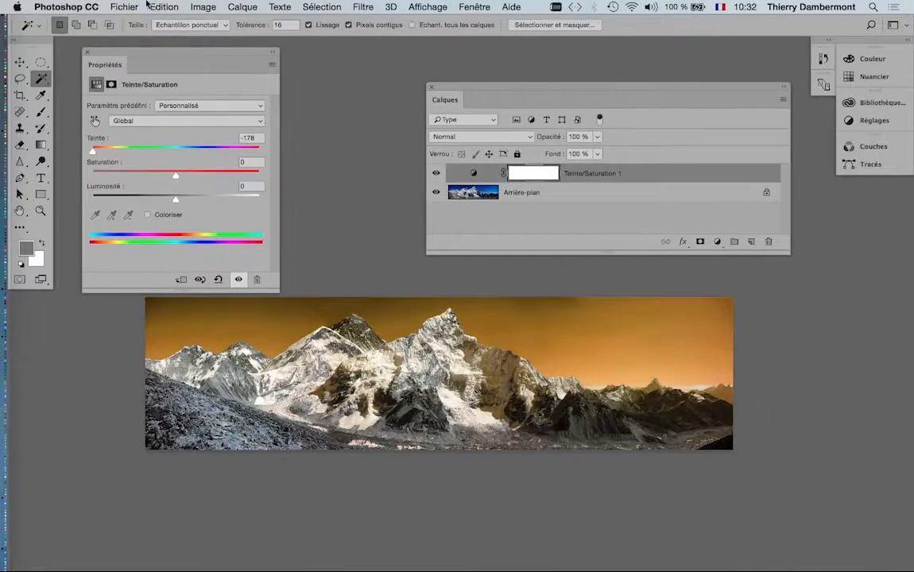
- Save the recoloured panorama under its existing file name and shift the Hue/Saturation settings slightly
click(137, 7)
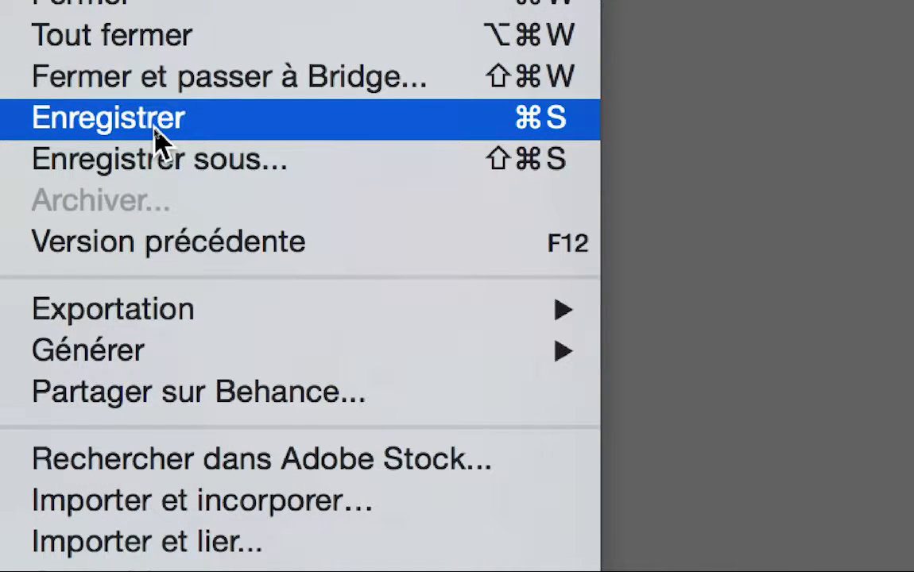
click(156, 141)
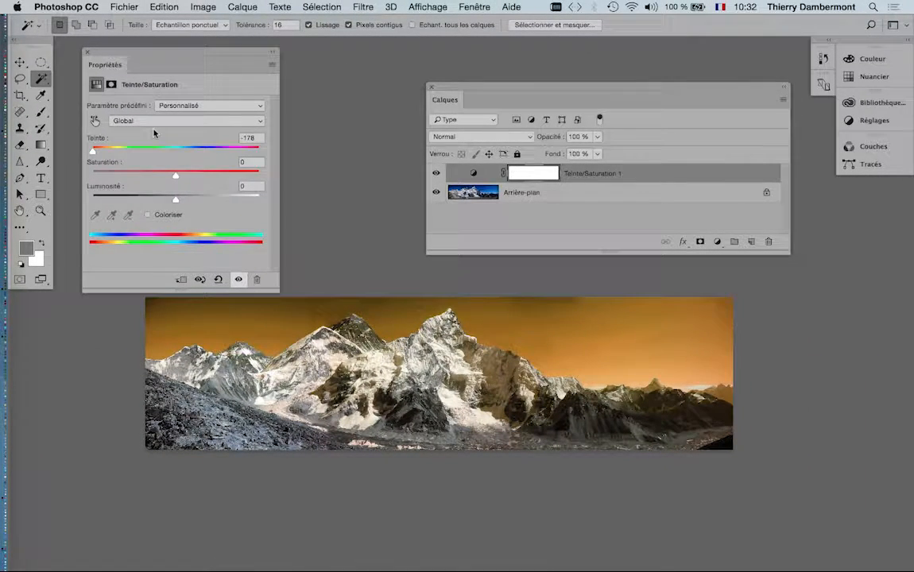
mouse_move(155, 57)
mouse_down()
mouse_move(143, 46)
mouse_move(144, 66)
mouse_up()
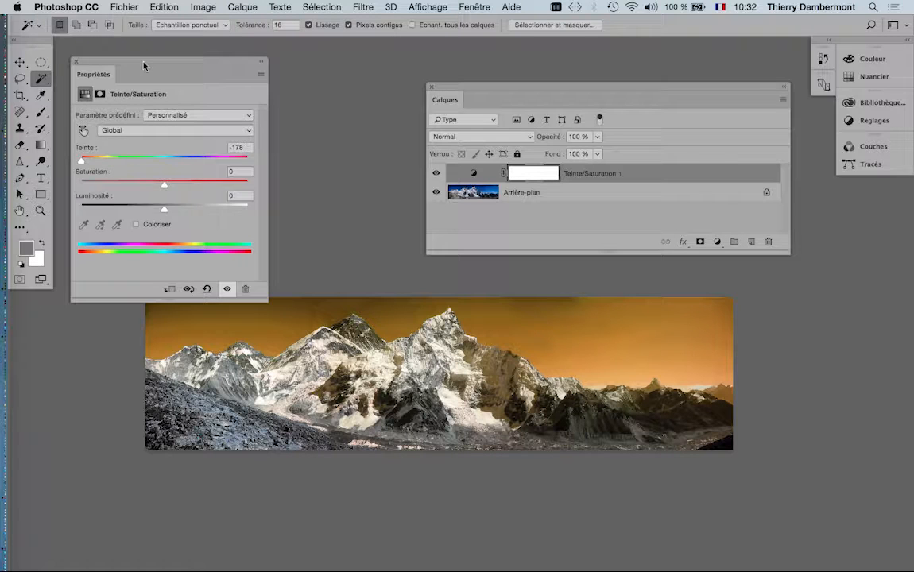
drag(144, 65, 149, 72)
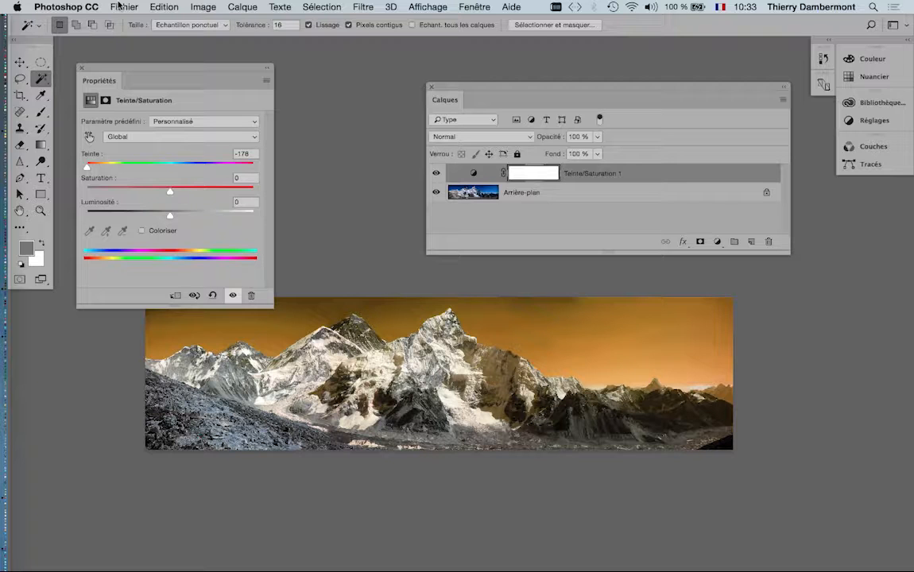
- Switch back to Illustrator and accept updating the modified linked panorama on the artboard
key(super+Tab)
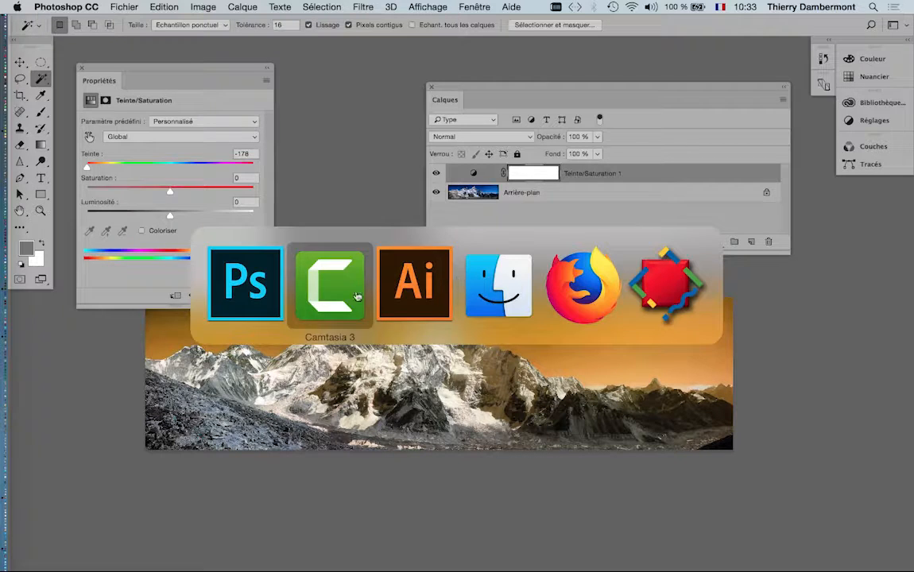
click(408, 296)
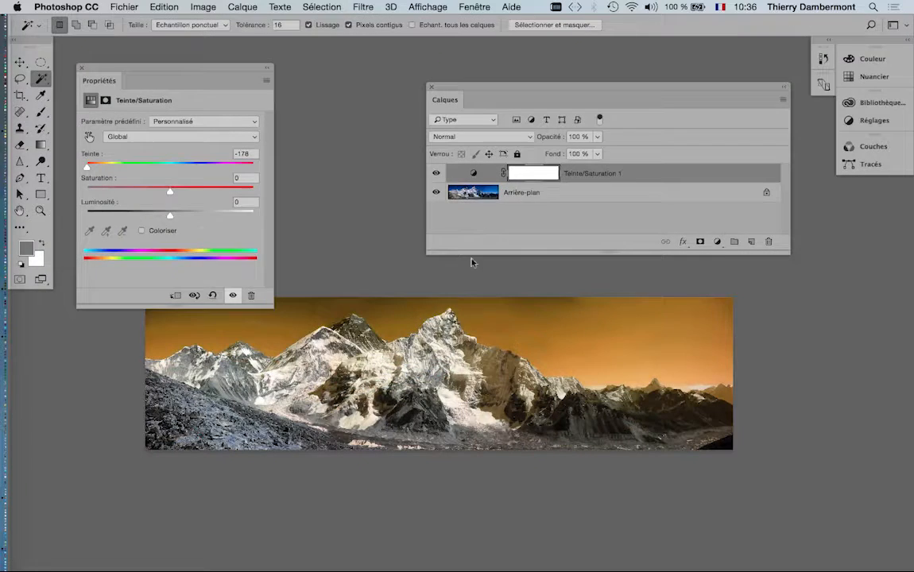
key(super+Tab)
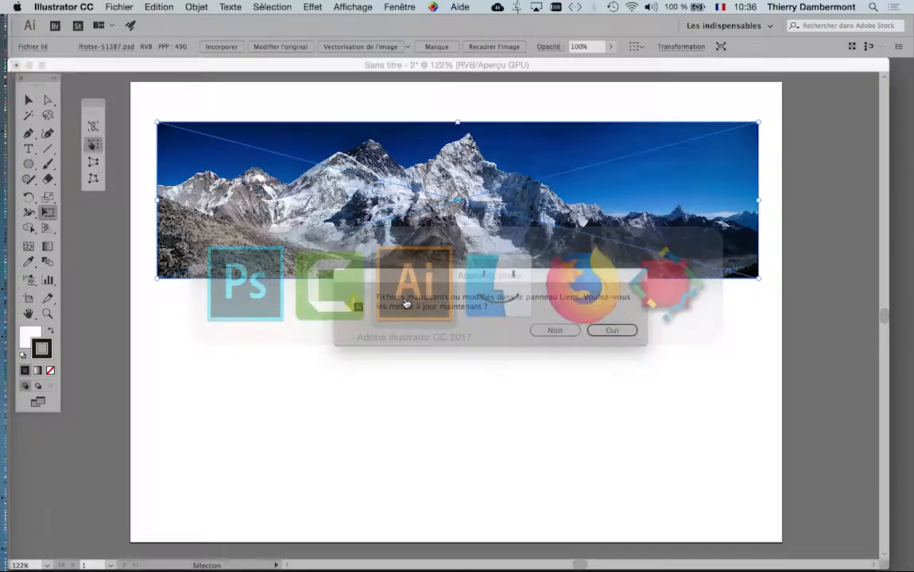
drag(498, 275, 337, 150)
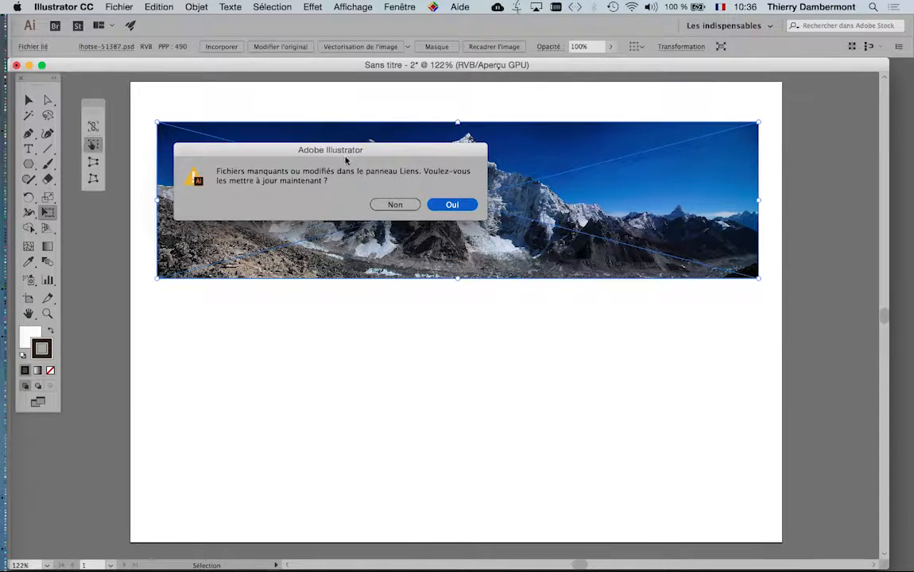
key(super+Tab)
drag(398, 151, 462, 150)
key(super+Tab)
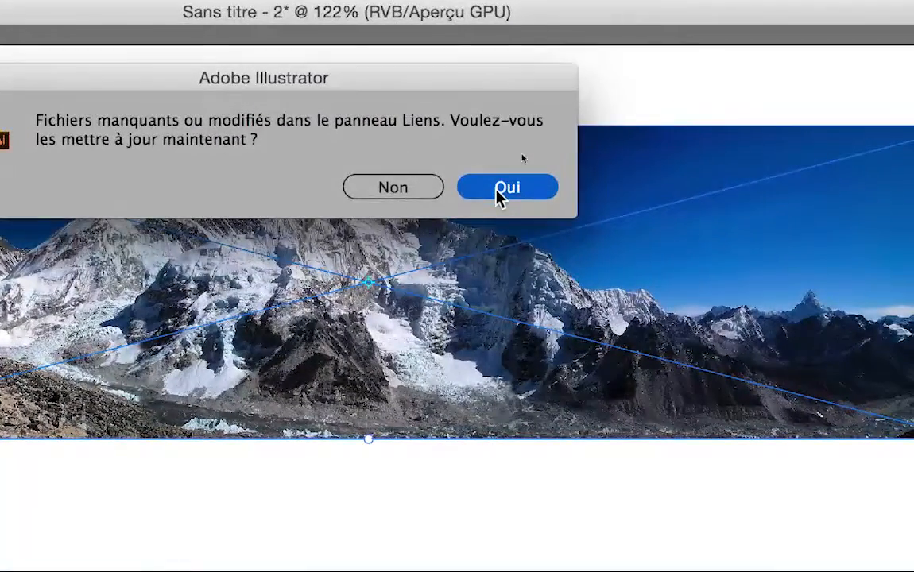
click(497, 190)
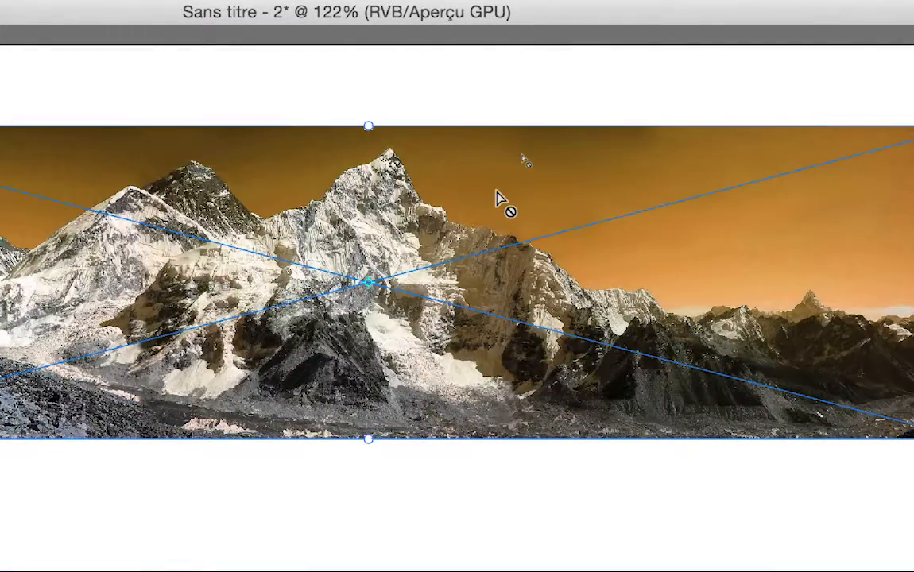